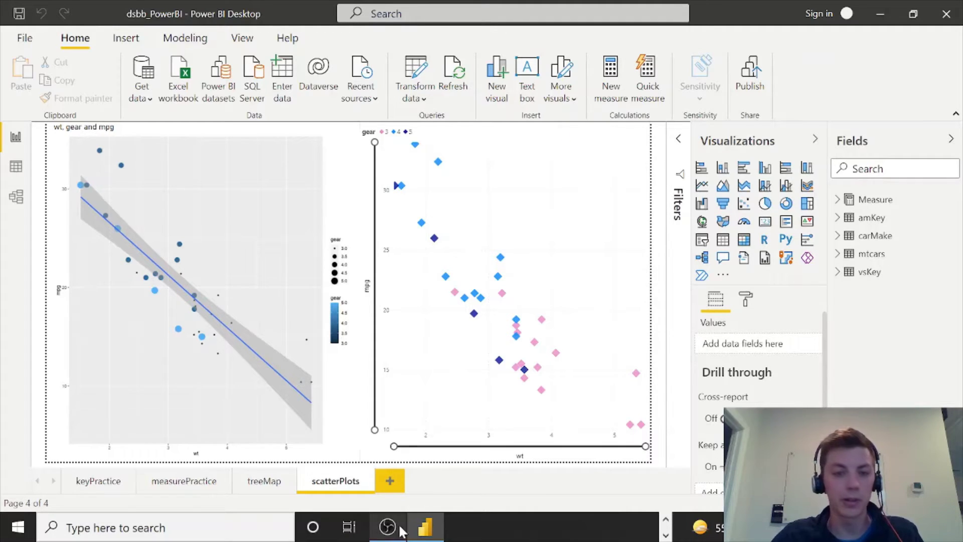
Add two new report pages after scatterPlots and rename the first one drillthrough_source
click(402, 487)
click(458, 486)
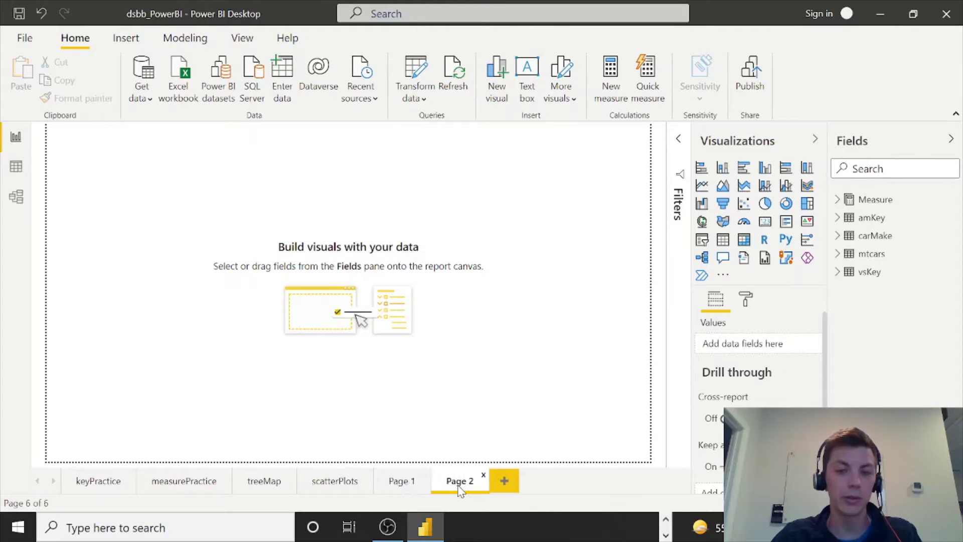
double_click(409, 482)
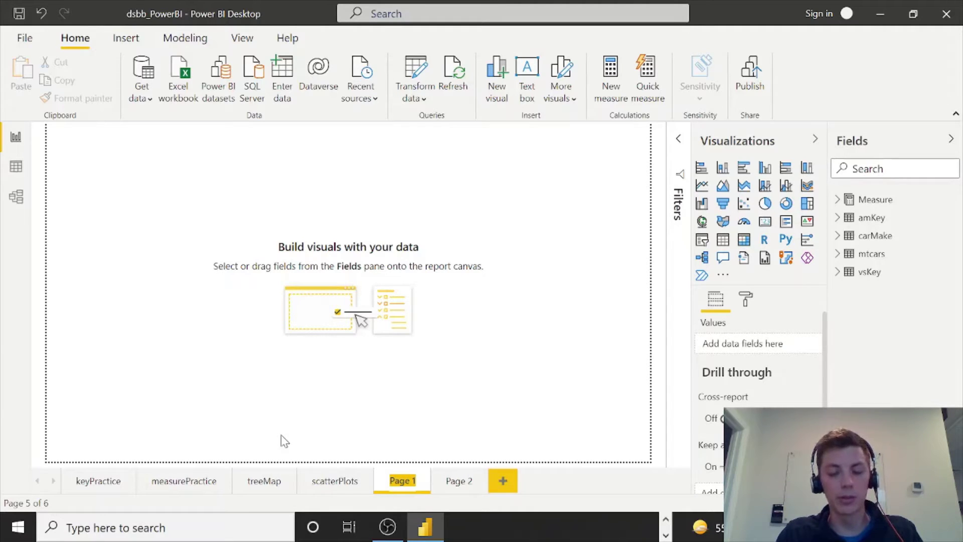
text(source)
key(Return)
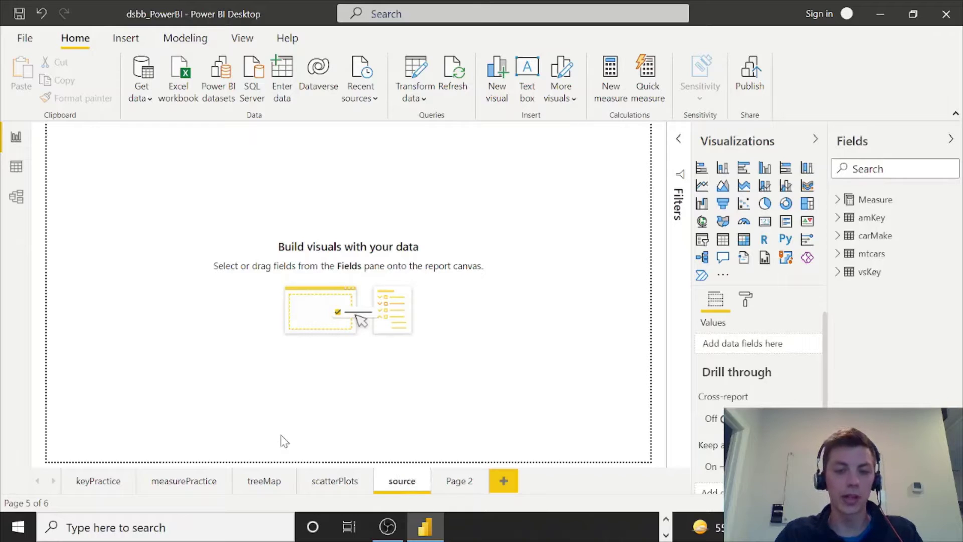
double_click(403, 483)
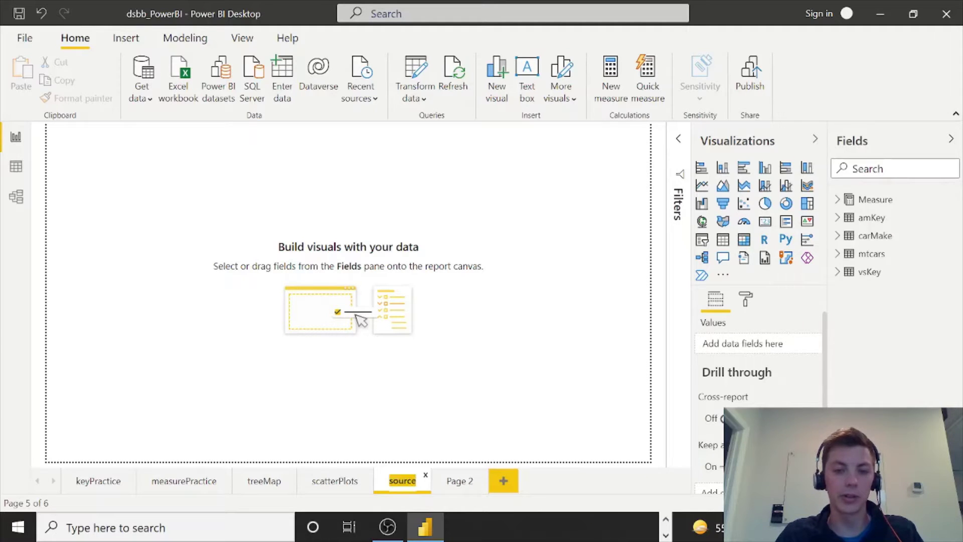
text(drillthrough_source)
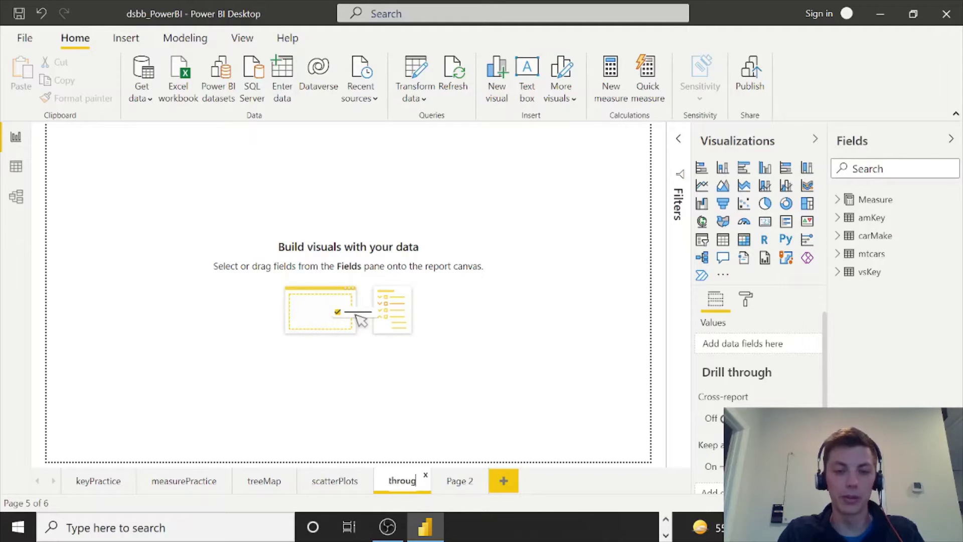
key(Return)
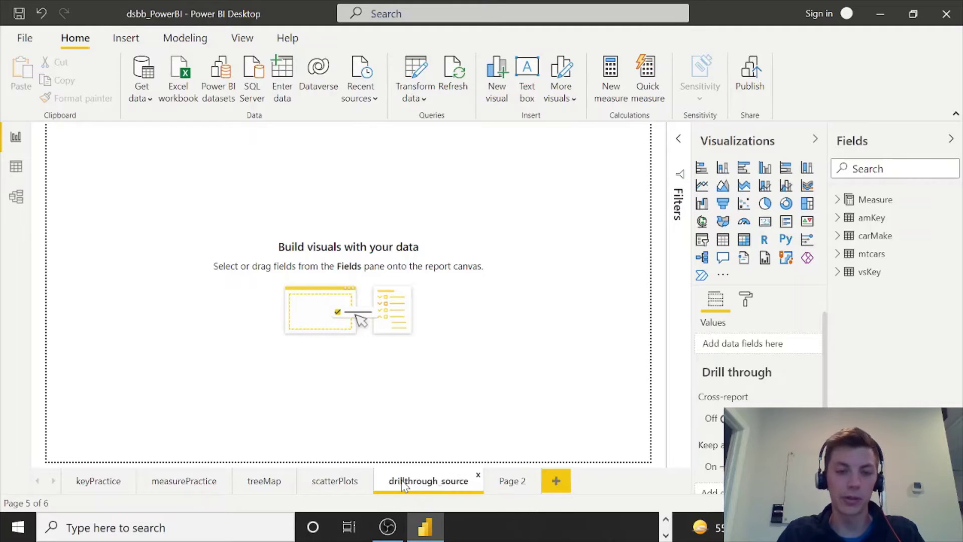
Rename the second new page, Page 2, as drillthrough_target
double_click(511, 480)
text(d)
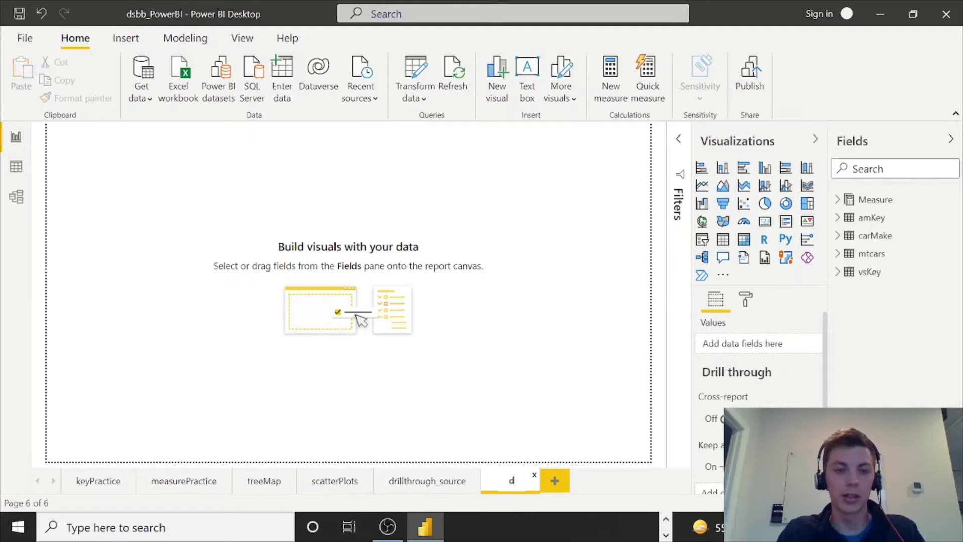
text(rillthrough_target)
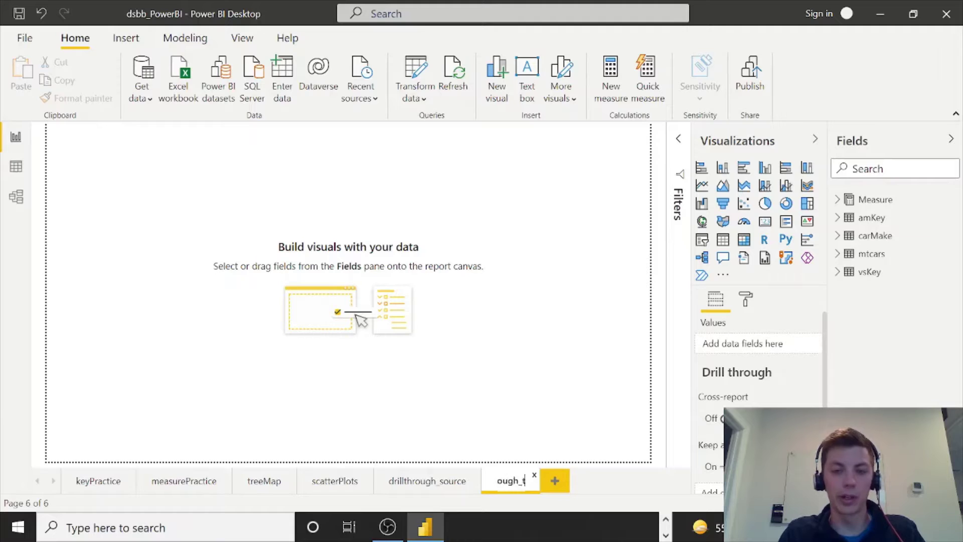
key(Return)
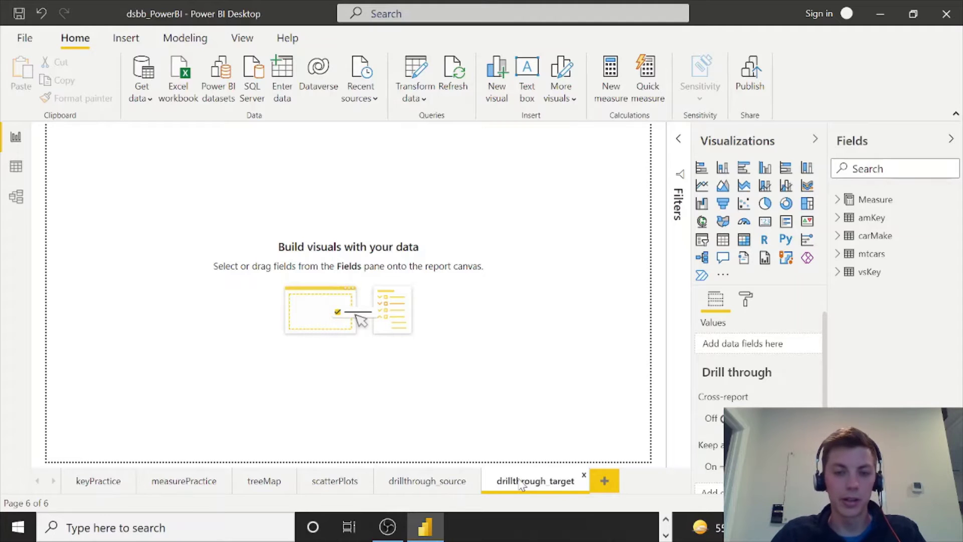
Create a table visual of the disp_over_cyl measure in the upper middle of the drillthrough_source page
click(437, 482)
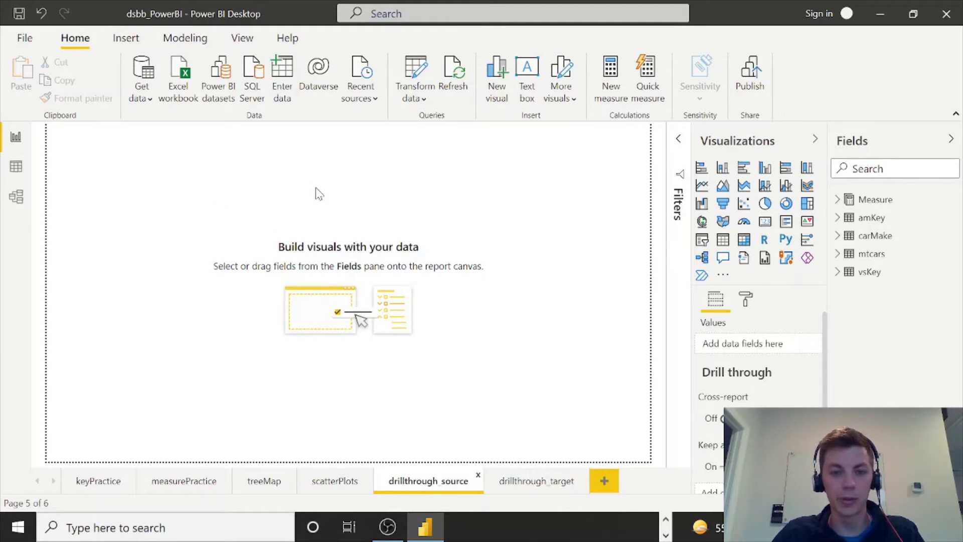
click(837, 199)
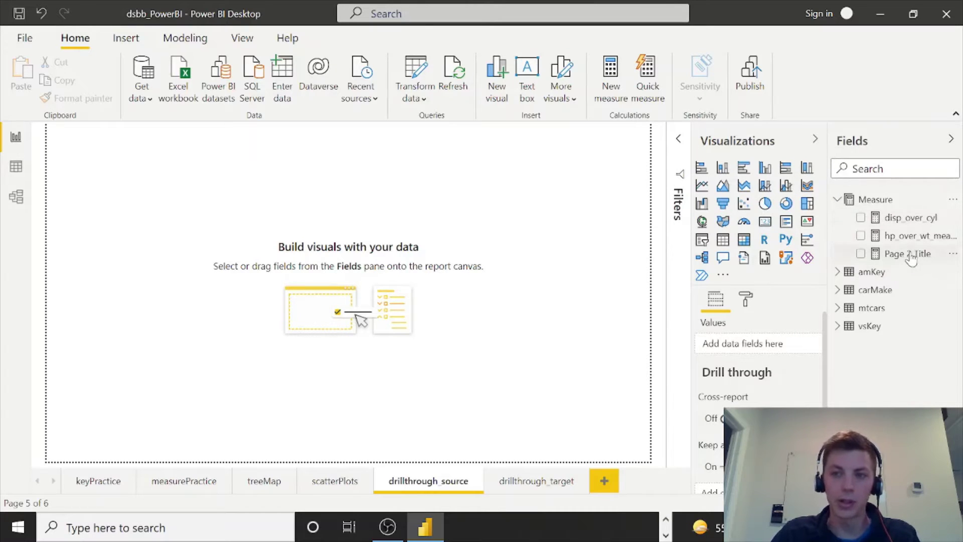
drag(906, 226, 311, 204)
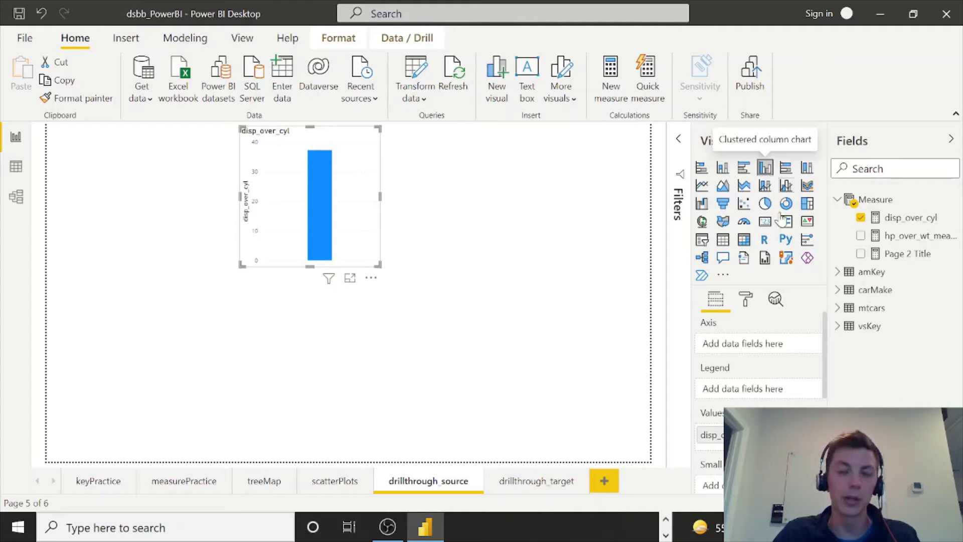
click(723, 241)
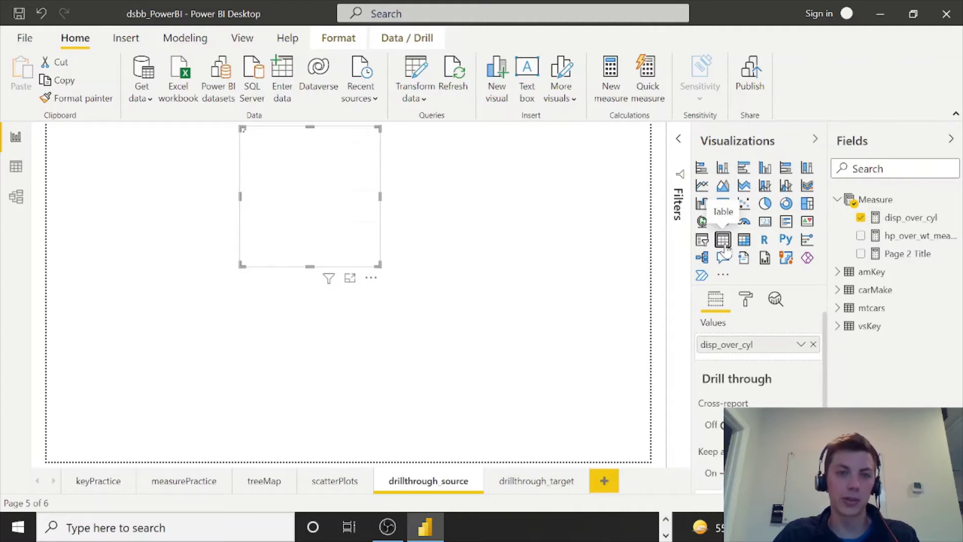
drag(319, 217, 360, 242)
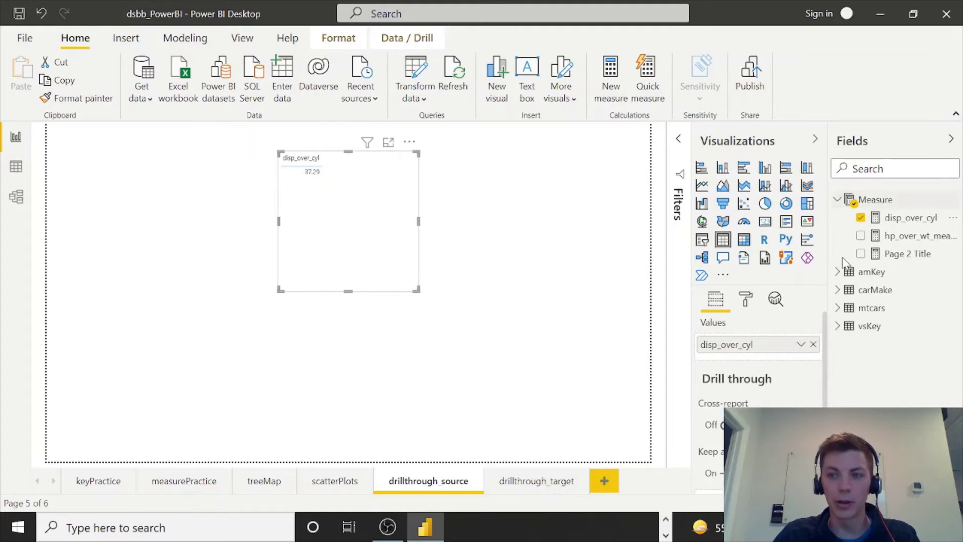
Add the carMake Make field before disp_over_cyl in the table and enlarge the visual to fit all makes
click(836, 290)
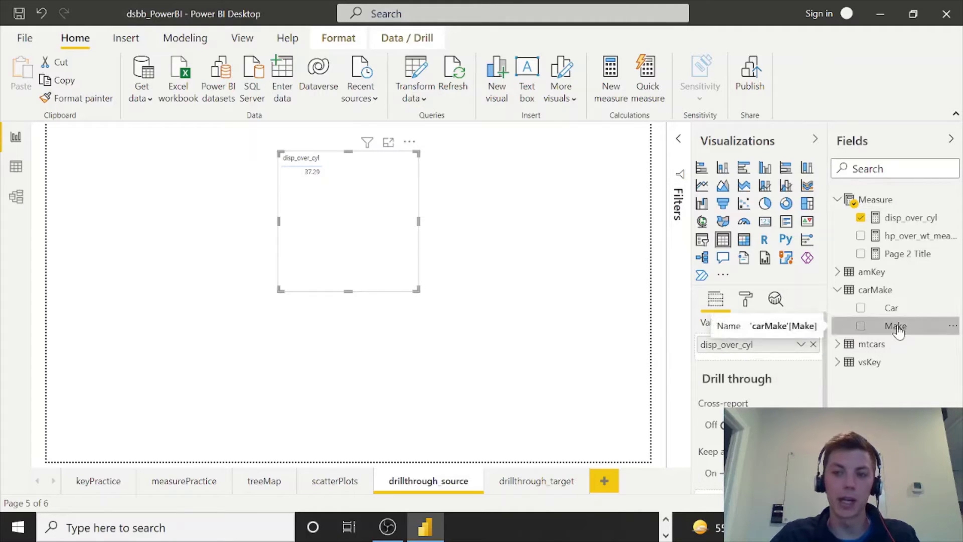
drag(898, 331, 785, 350)
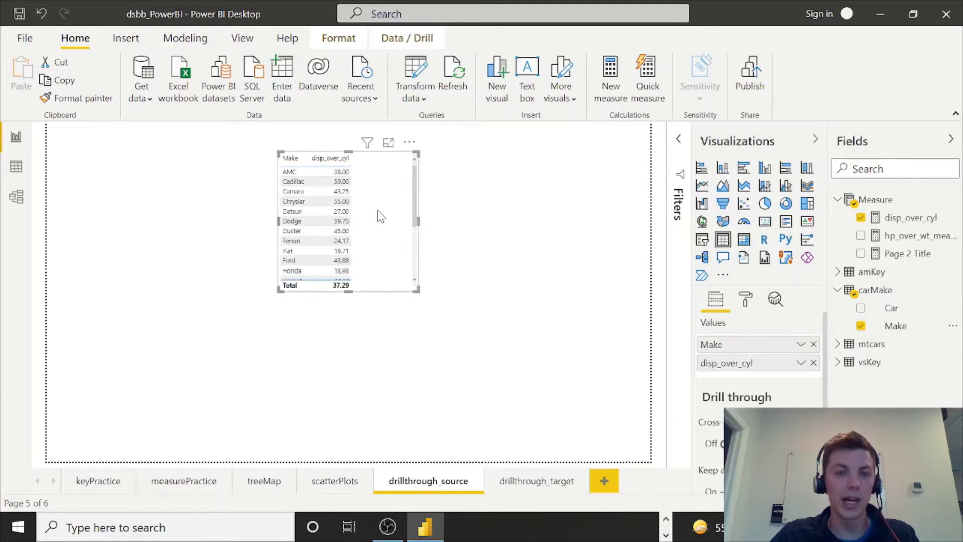
drag(416, 289, 585, 419)
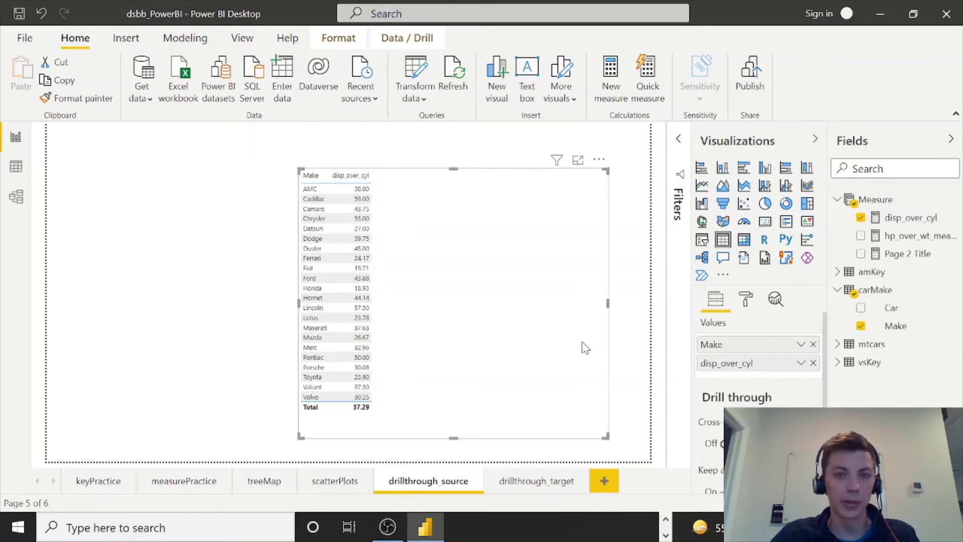
Preview the table broken down by the Car field, and remove that field again
drag(896, 310, 792, 360)
scroll(533, 266, down, 5)
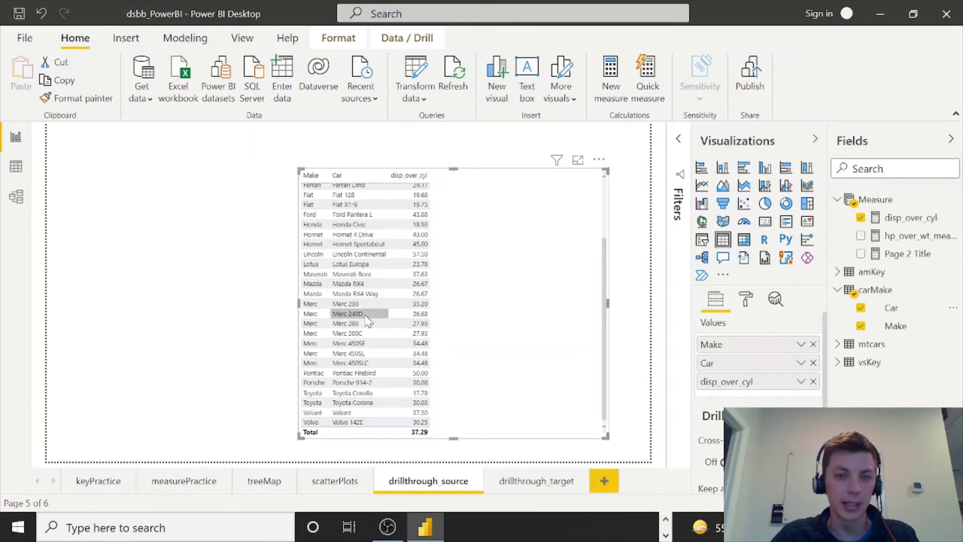
click(814, 364)
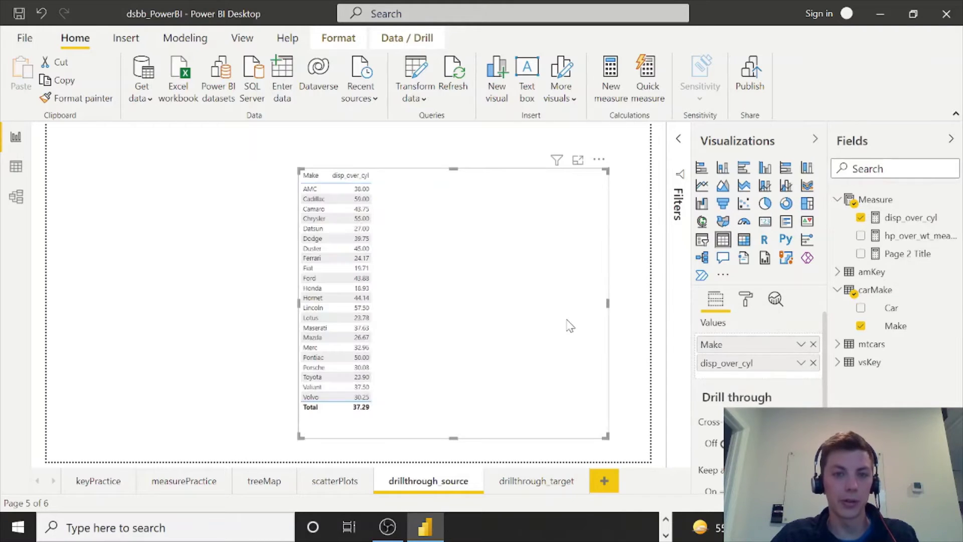
Move the table to the page's upper-left corner and extend it down to the bottom edge
drag(555, 326, 296, 263)
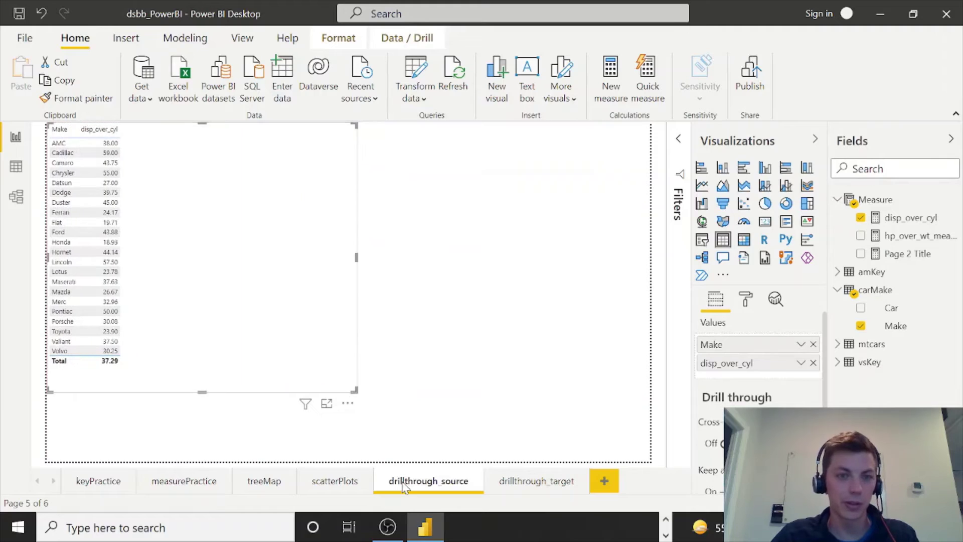
drag(354, 389, 387, 475)
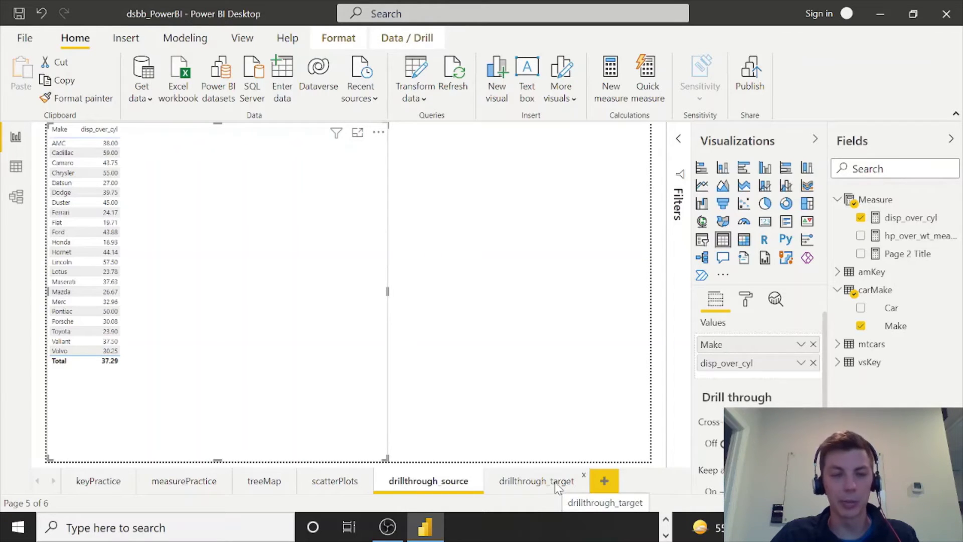
Replace the blank drillthrough_target page with a duplicate of drillthrough_source, named drillthrough_target
click(584, 475)
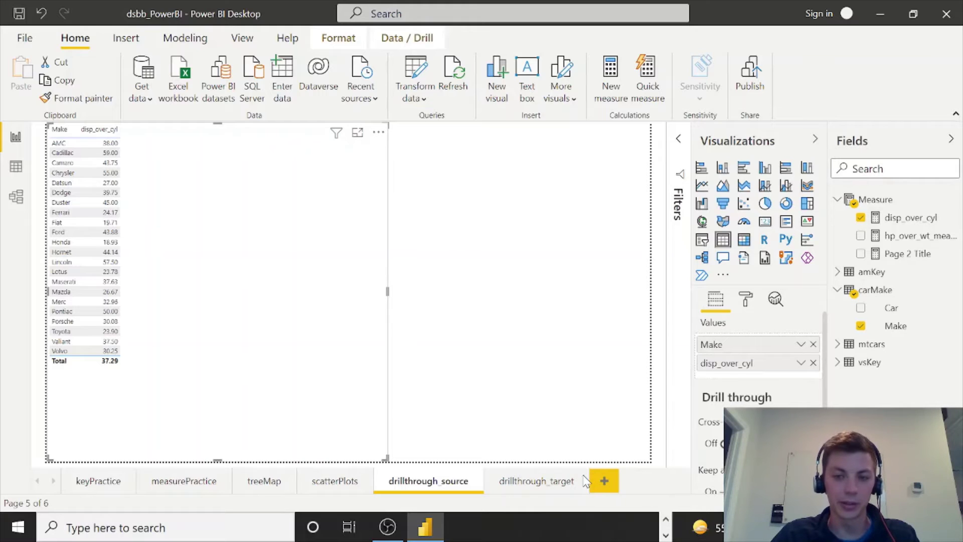
click(552, 299)
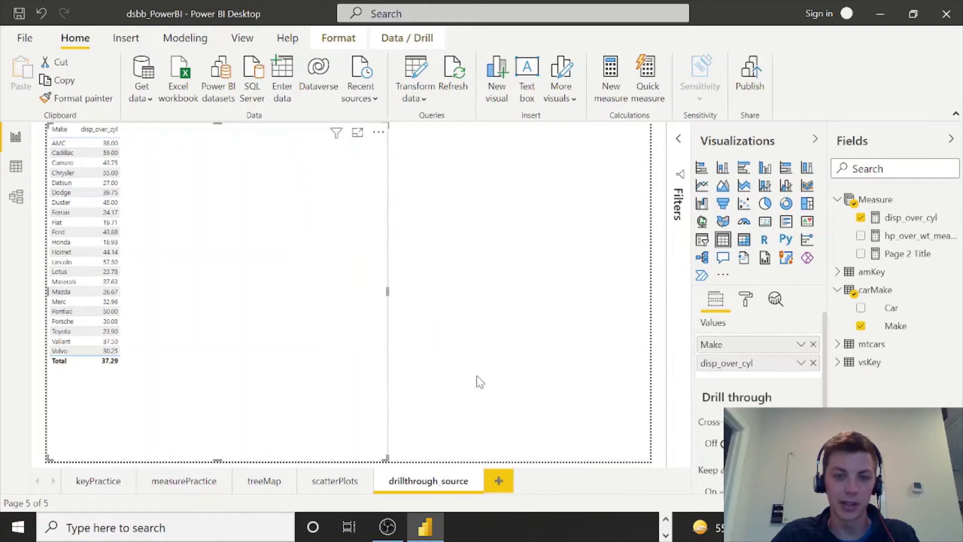
right_click(444, 485)
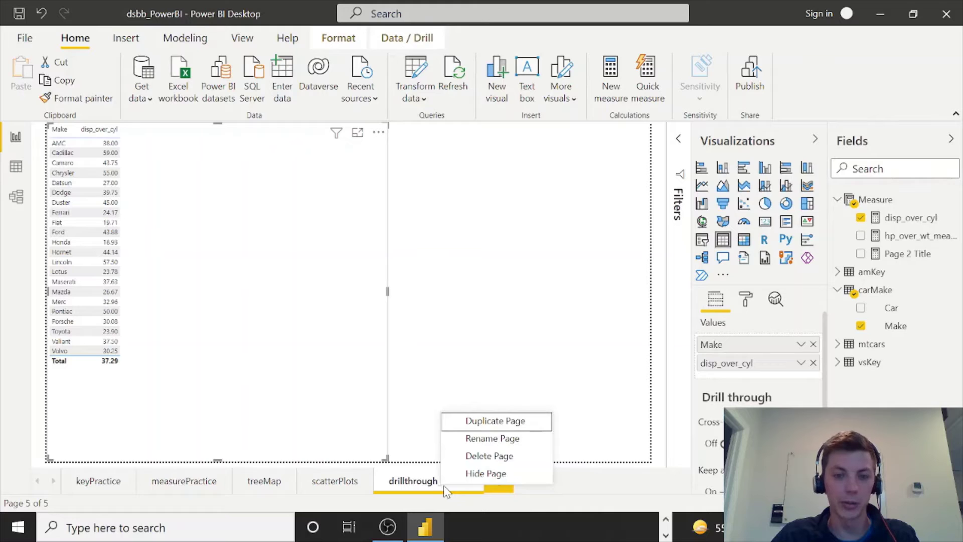
click(482, 423)
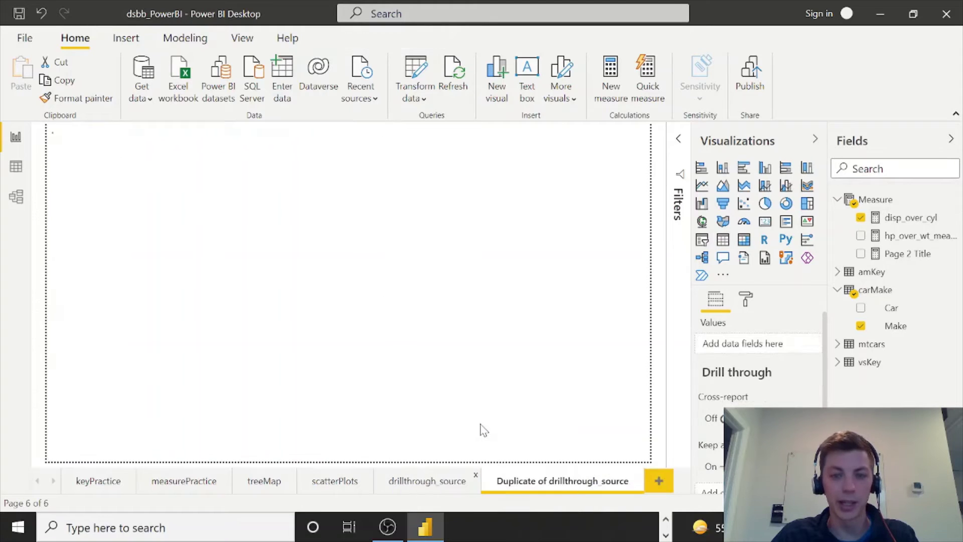
double_click(529, 486)
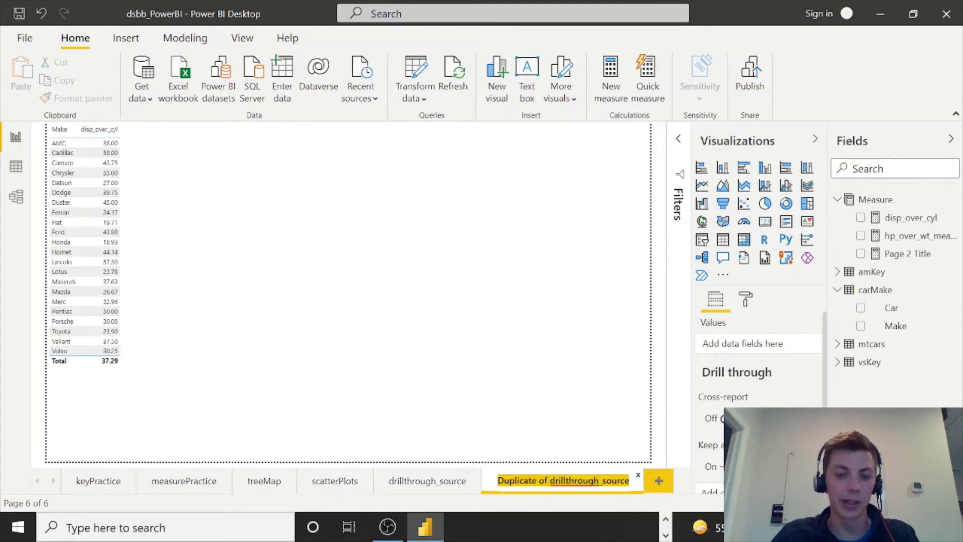
text(drillthrough)
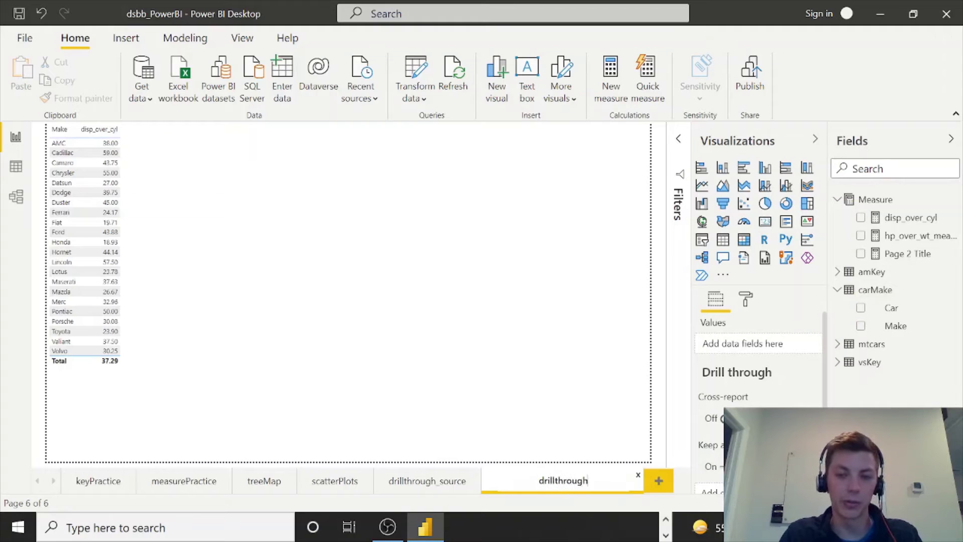
text(_target)
key(Return)
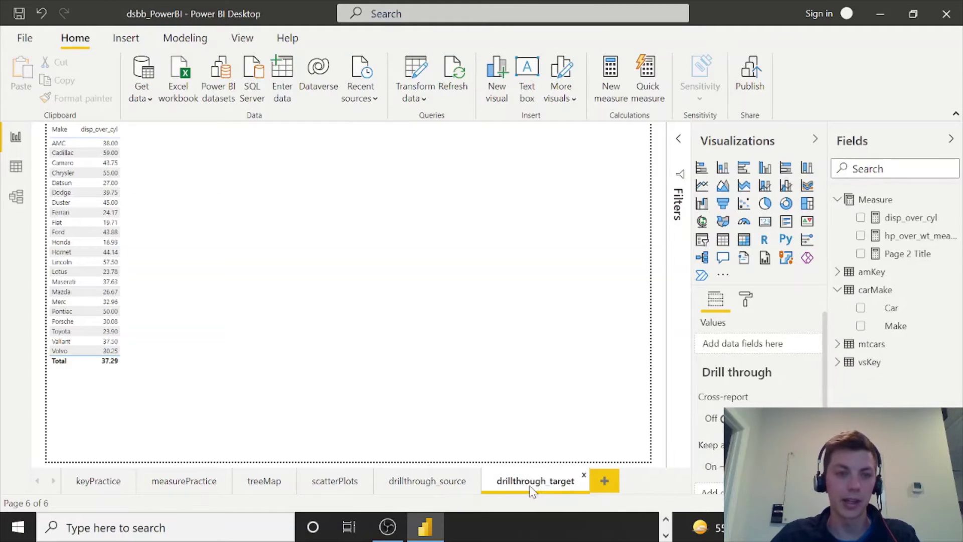
Replace the Make field with the Car field in the table on the drillthrough_target page
click(135, 150)
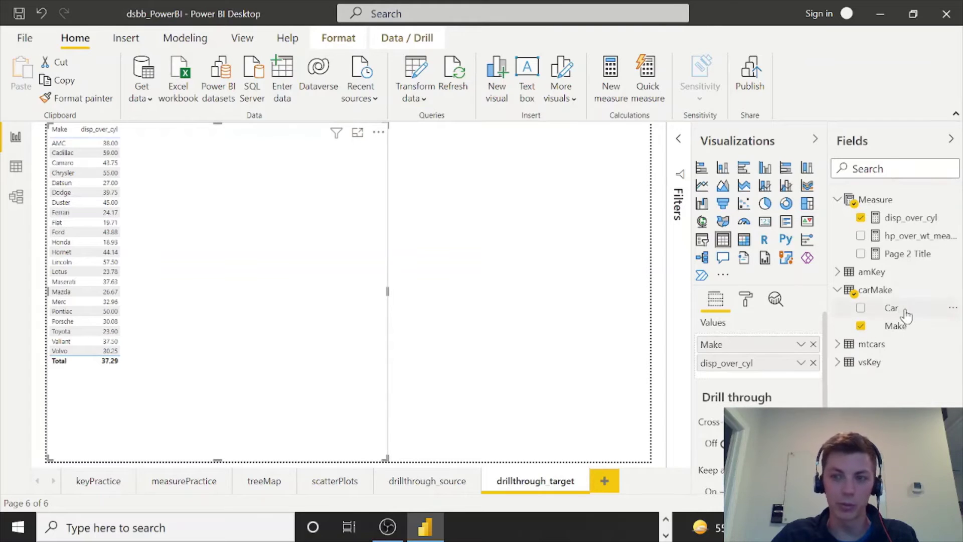
drag(900, 308, 785, 353)
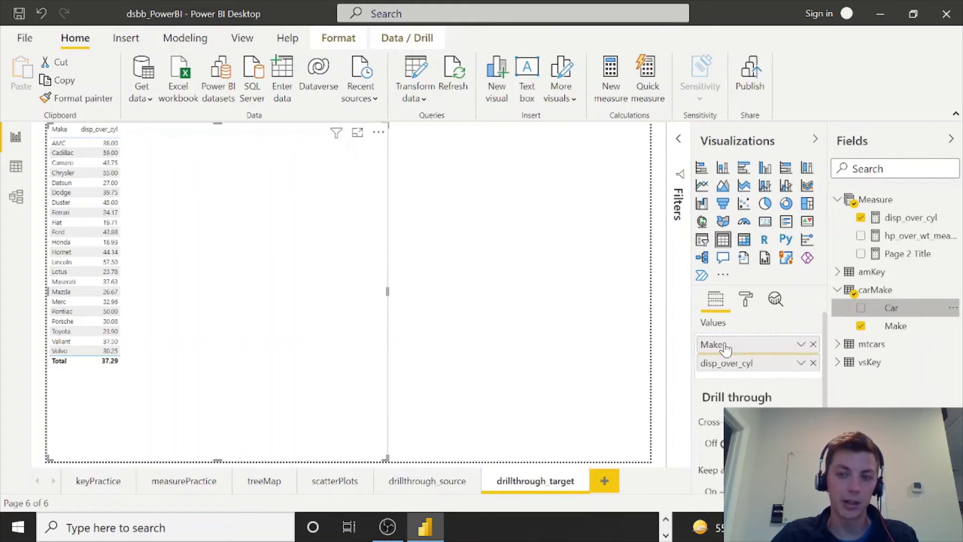
click(813, 344)
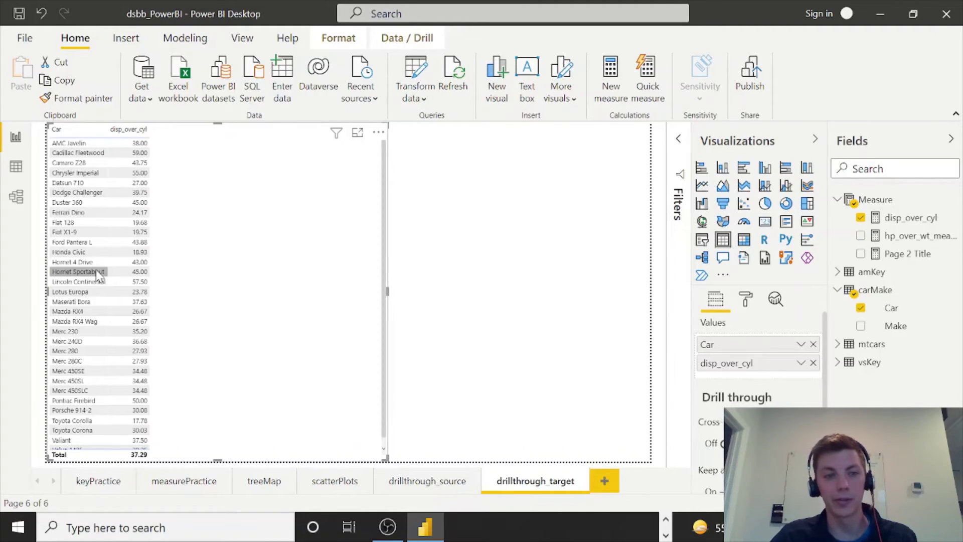
Set disp_over_cyl as a drill-through field on the drillthrough_target page
click(438, 489)
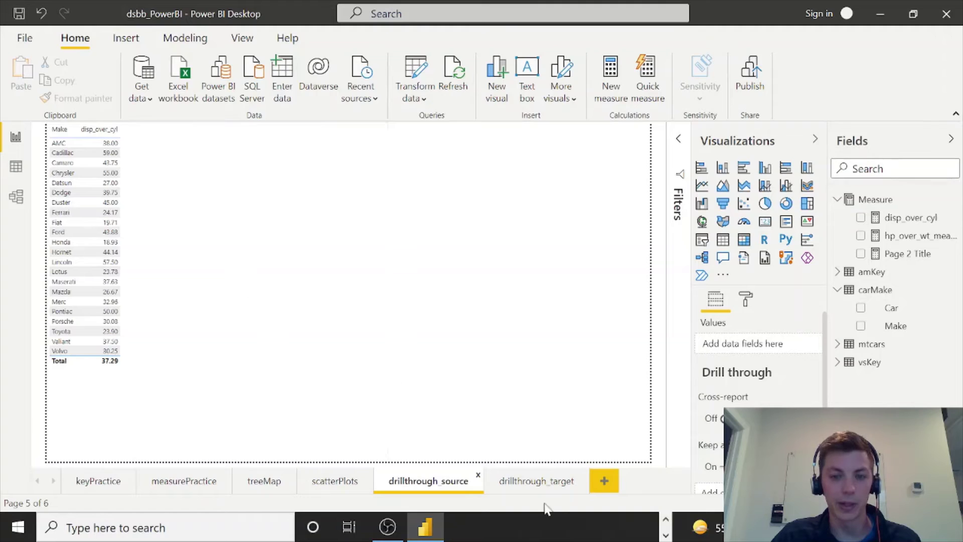
click(546, 484)
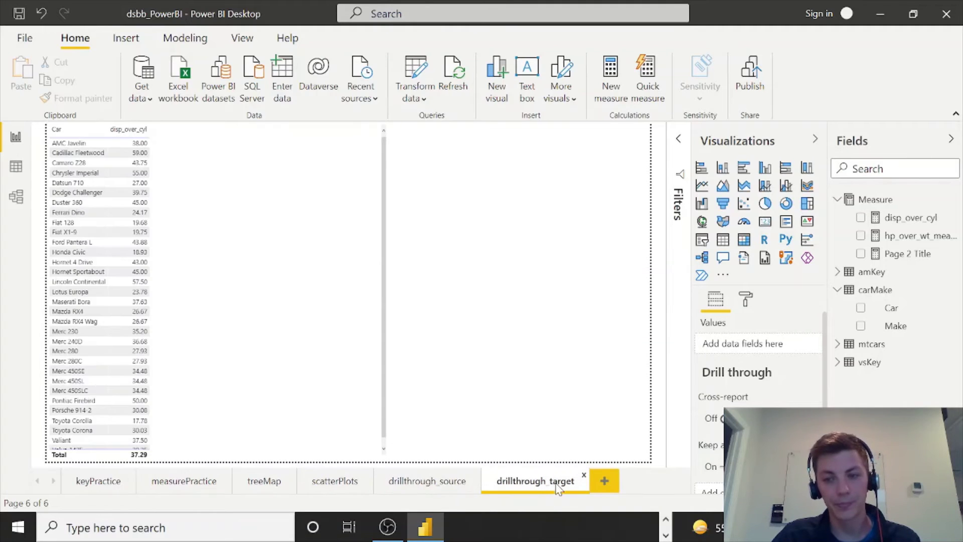
scroll(720, 411, down, 1)
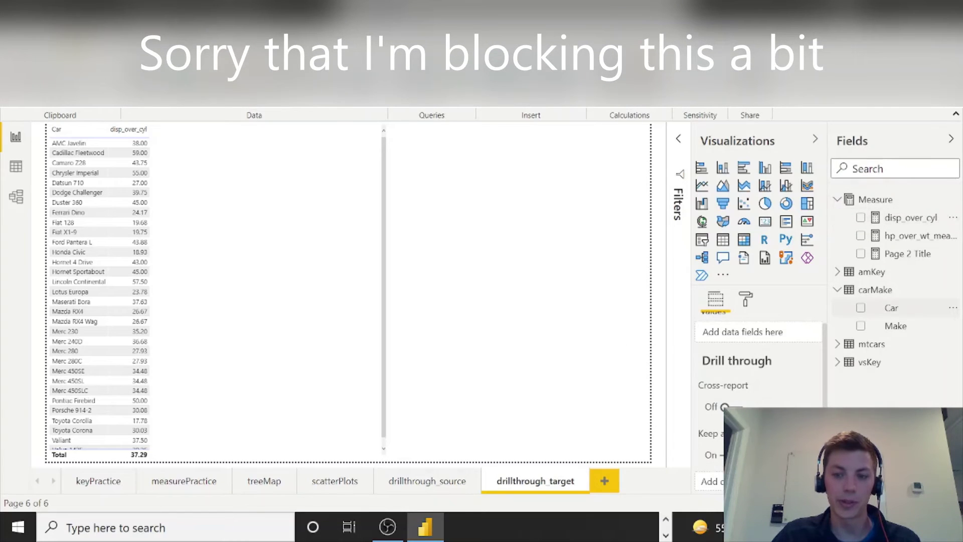
drag(710, 481, 710, 478)
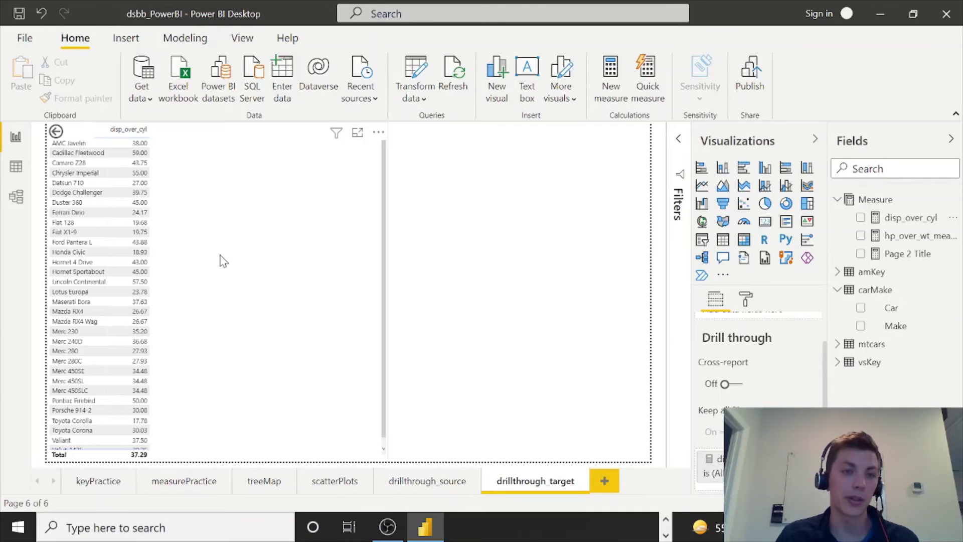
Move the car table on the drillthrough_target page to the right so it no longer covers the back button
drag(223, 260, 269, 263)
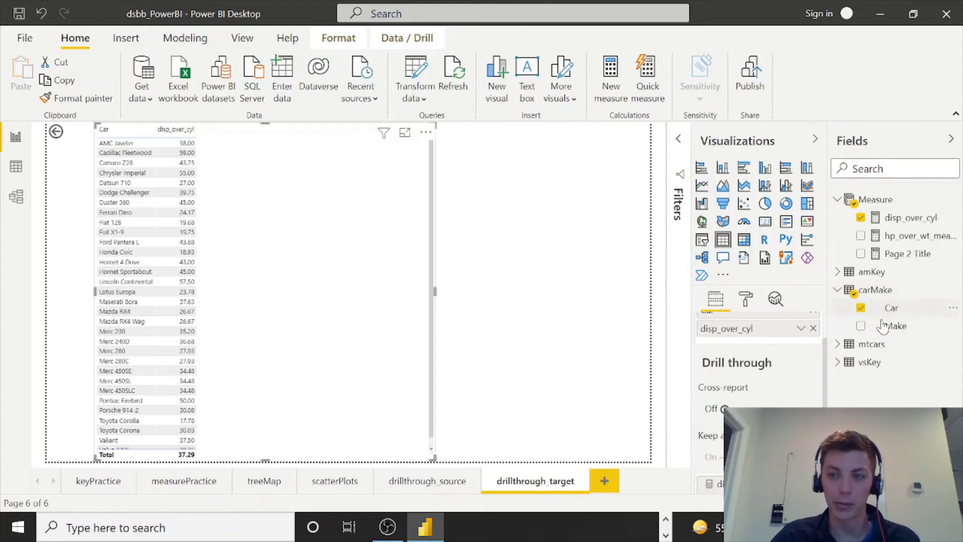
scroll(757, 401, down, 1)
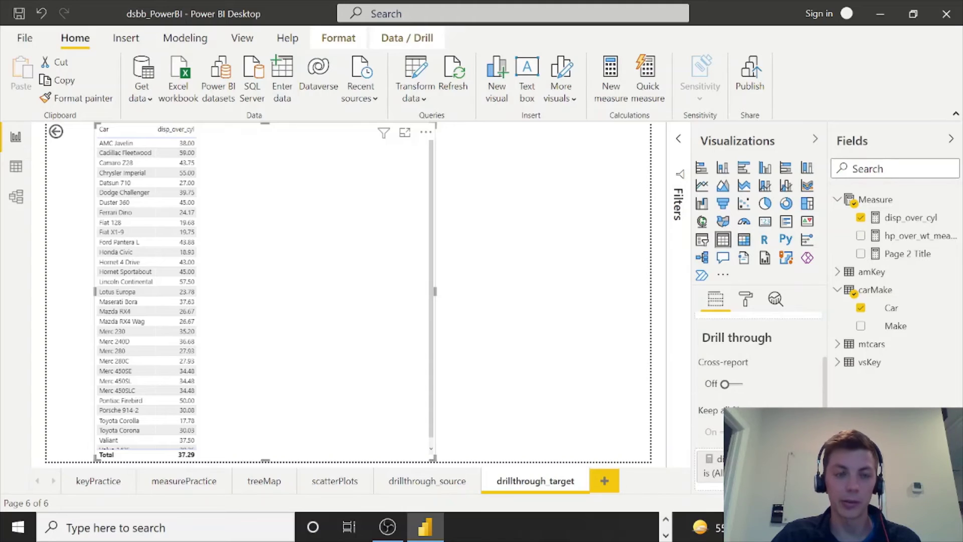
mouse_move(758, 409)
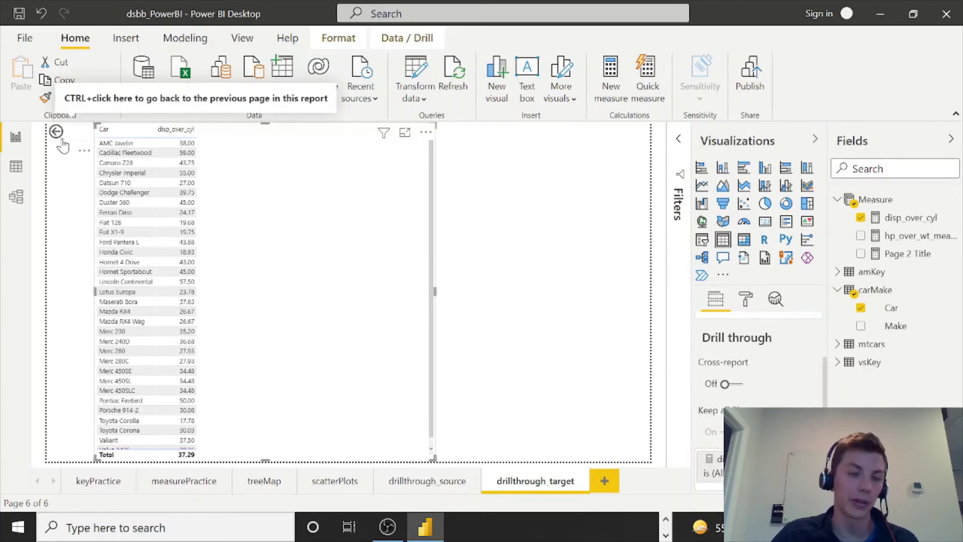
Drill through from the Merc row of the make table on the drillthrough_source page to drillthrough_target
click(408, 483)
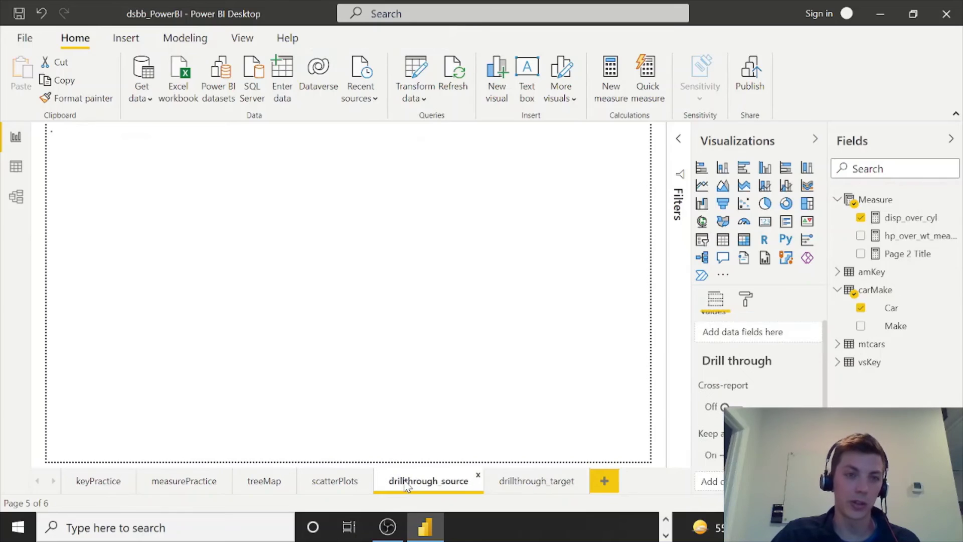
click(306, 264)
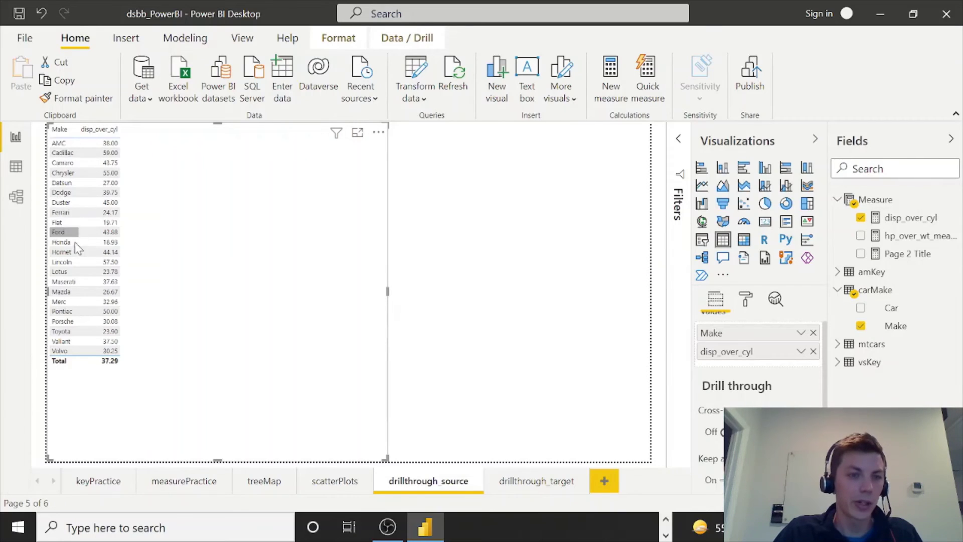
right_click(108, 300)
mouse_move(145, 364)
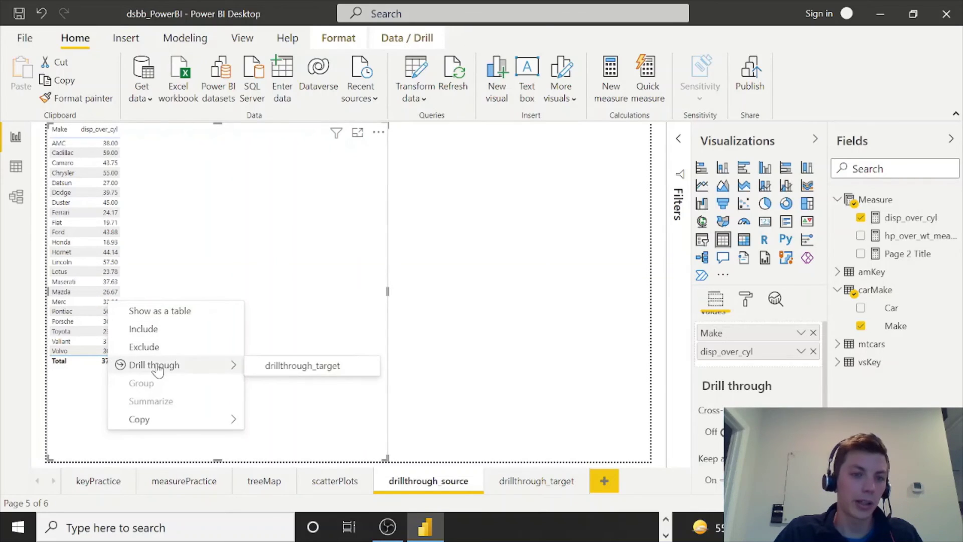
click(301, 369)
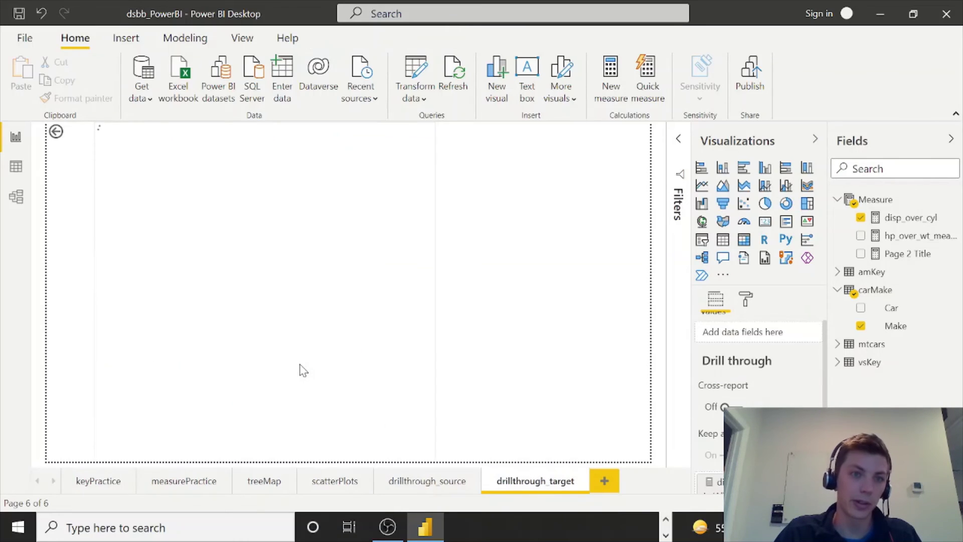